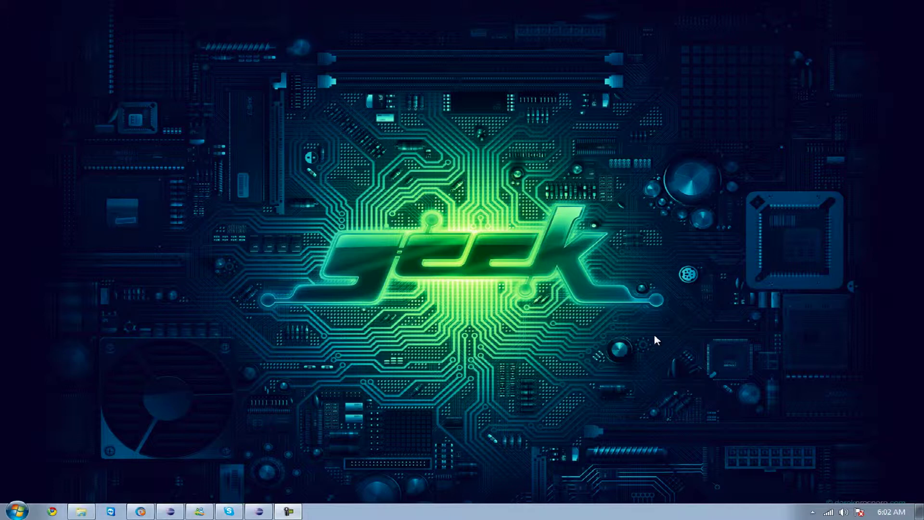
# Step: Launch System Configuration by searching for msconfig
pyautogui.click(18, 512)
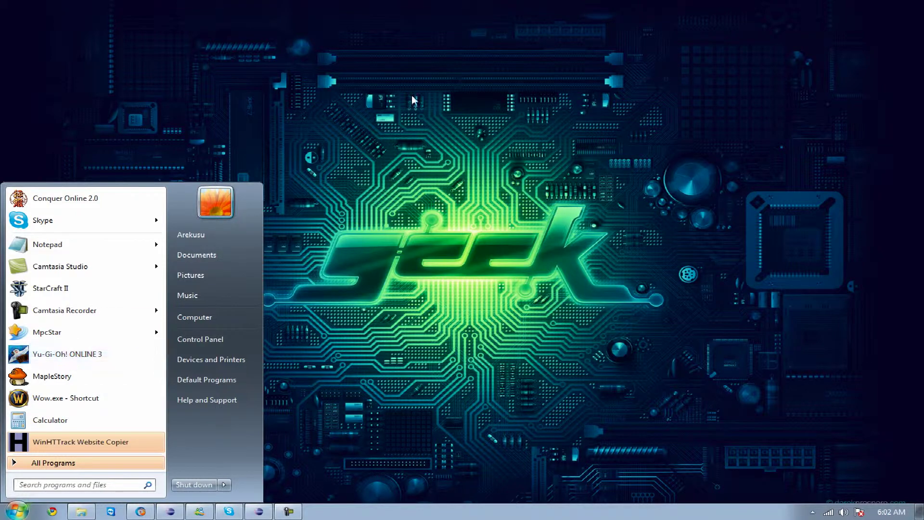
pyautogui.write('msconfig')
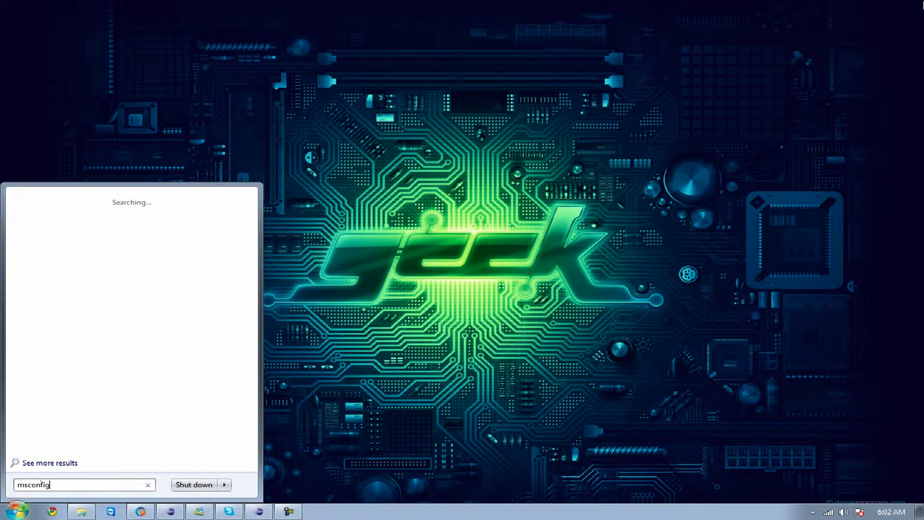
pyautogui.press('Return')
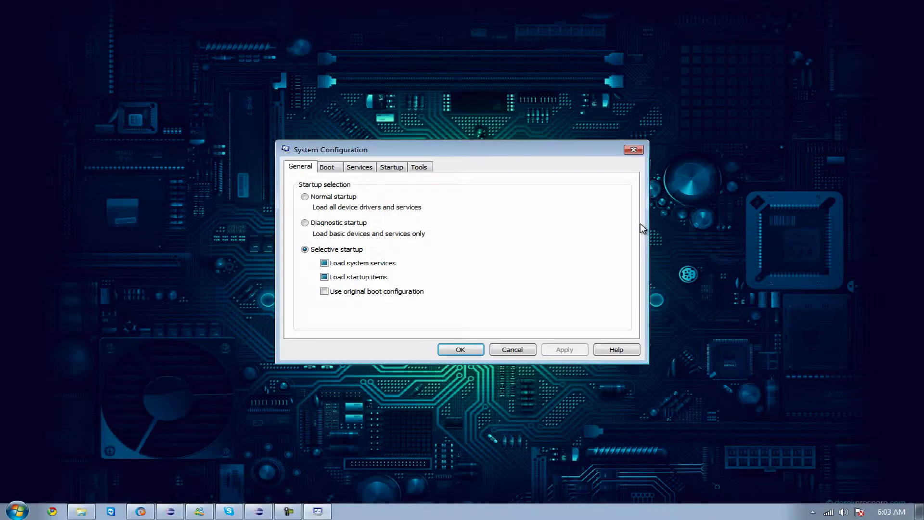
# Step: Find and open the Run dialog, close the existing System Configuration window, and relaunch it by running msconfig
pyautogui.click(17, 510)
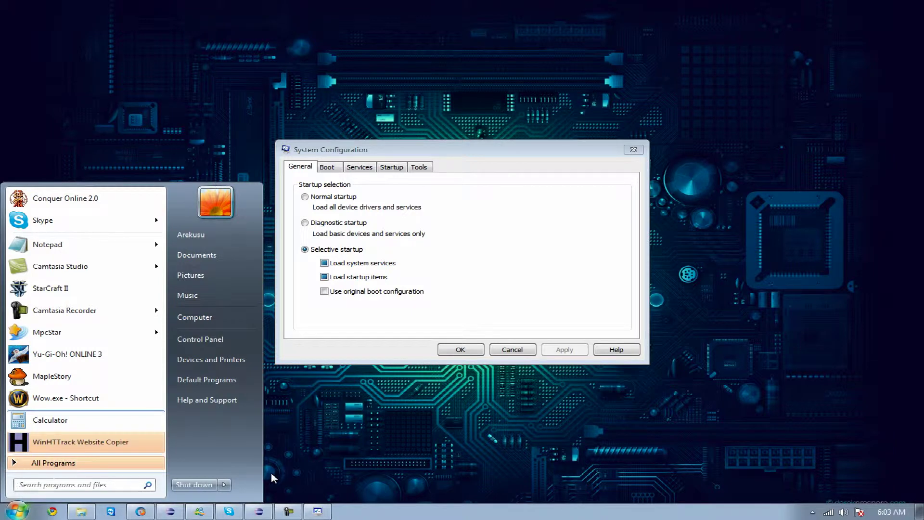
pyautogui.write('run')
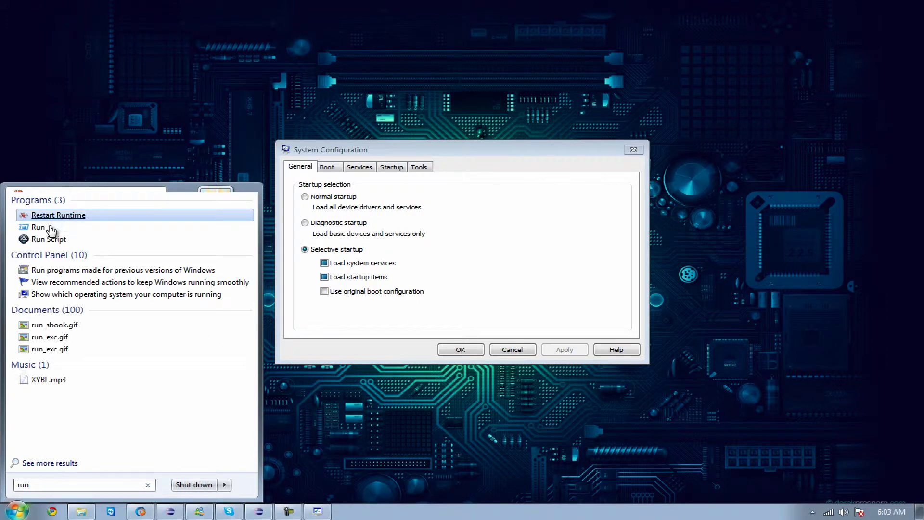
pyautogui.click(41, 230)
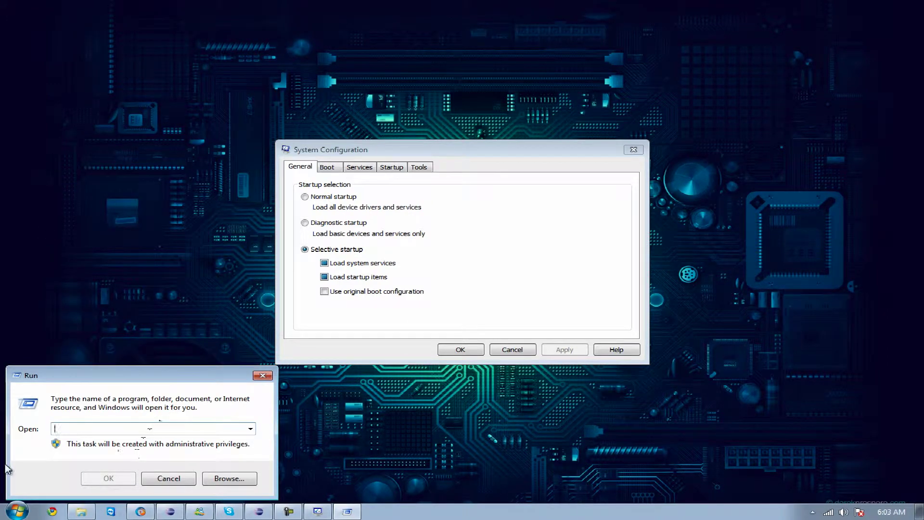
pyautogui.press('super')
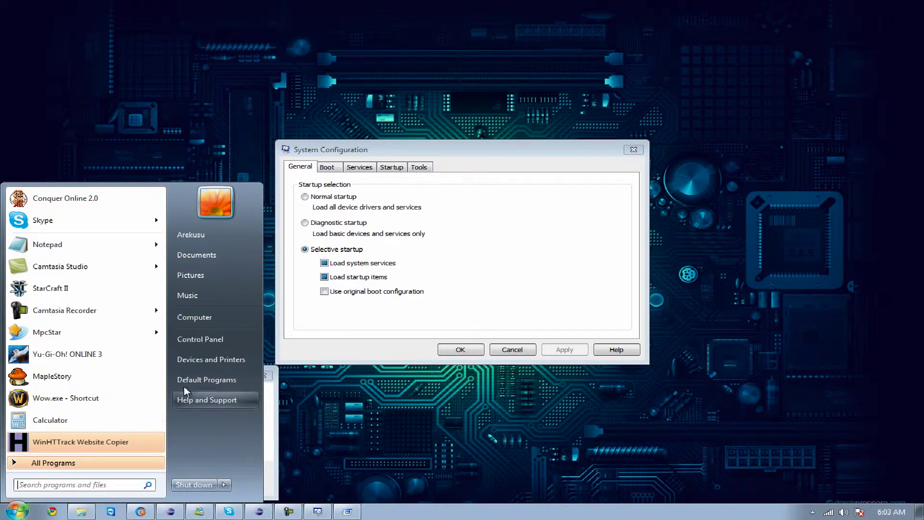
pyautogui.click(272, 459)
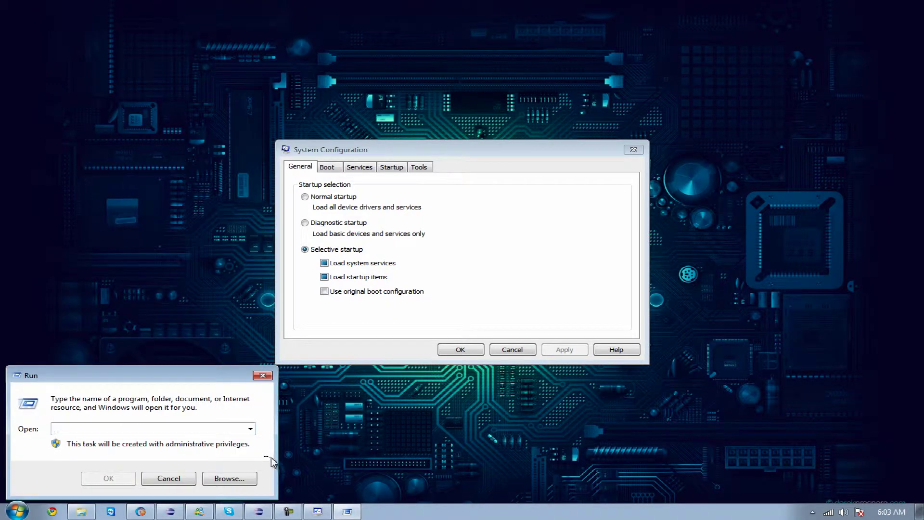
pyautogui.click(509, 351)
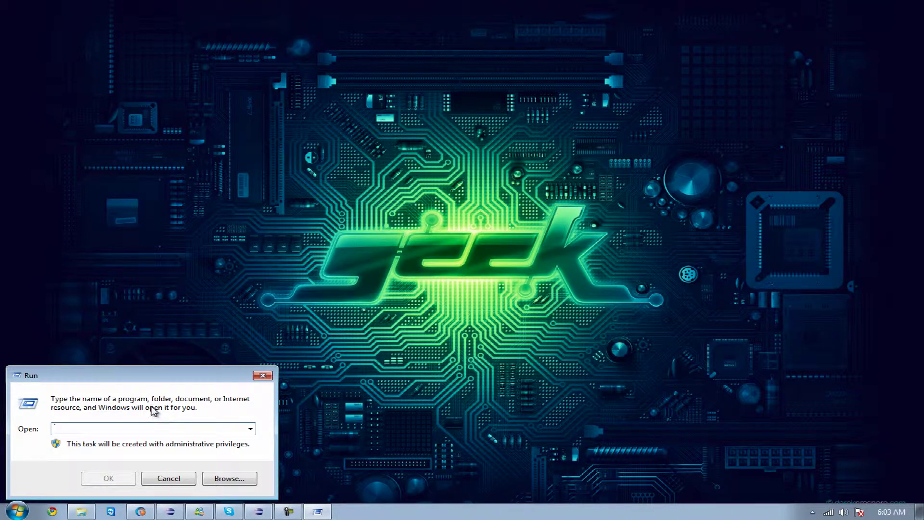
pyautogui.write('msconfig')
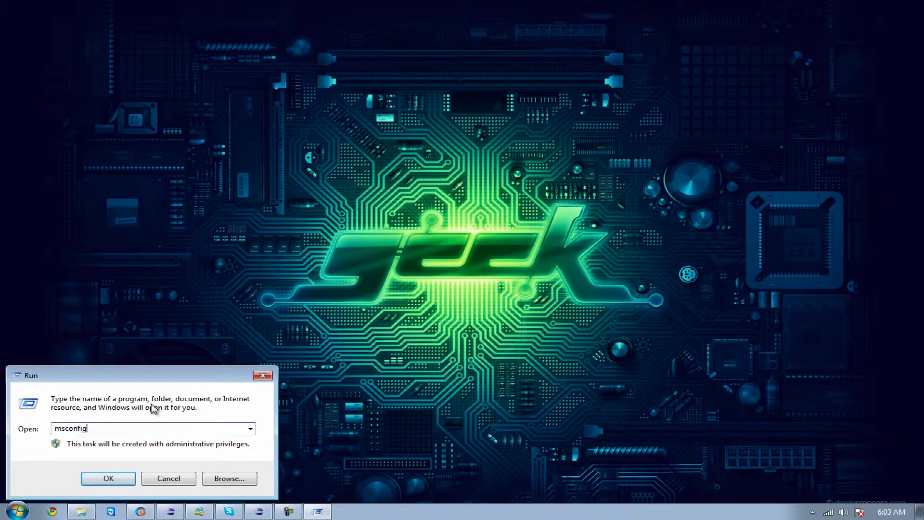
pyautogui.press('Return')
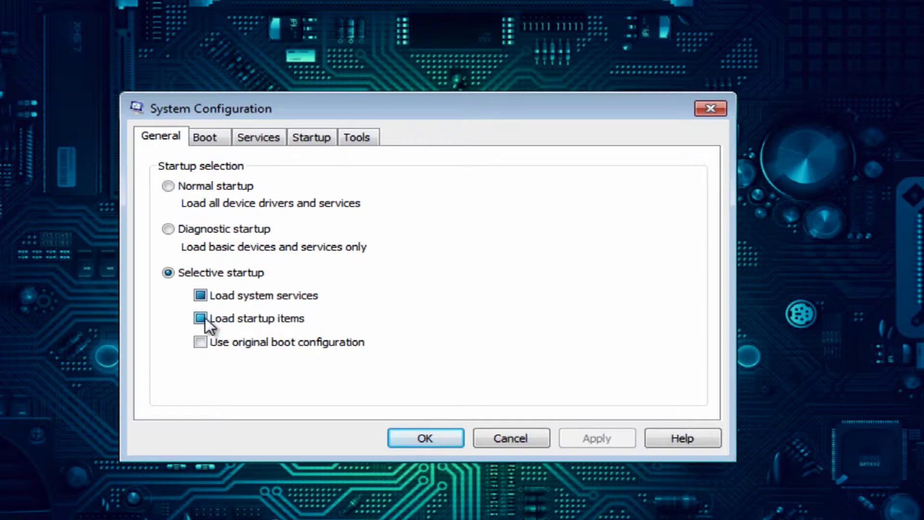
# Step: Review the boot options for Windows 7 and place the cursor in the Timeout value
pyautogui.click(206, 139)
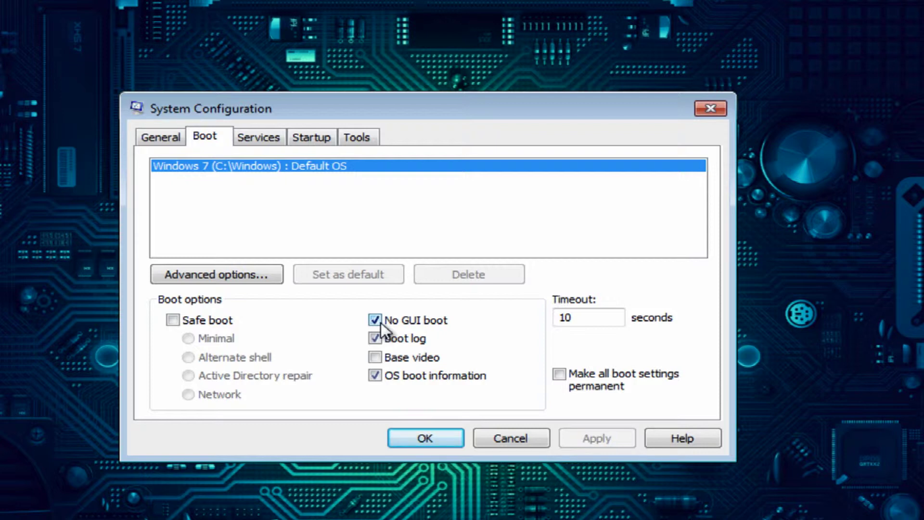
pyautogui.click(580, 314)
pyautogui.doubleClick(580, 314)
pyautogui.click(594, 318)
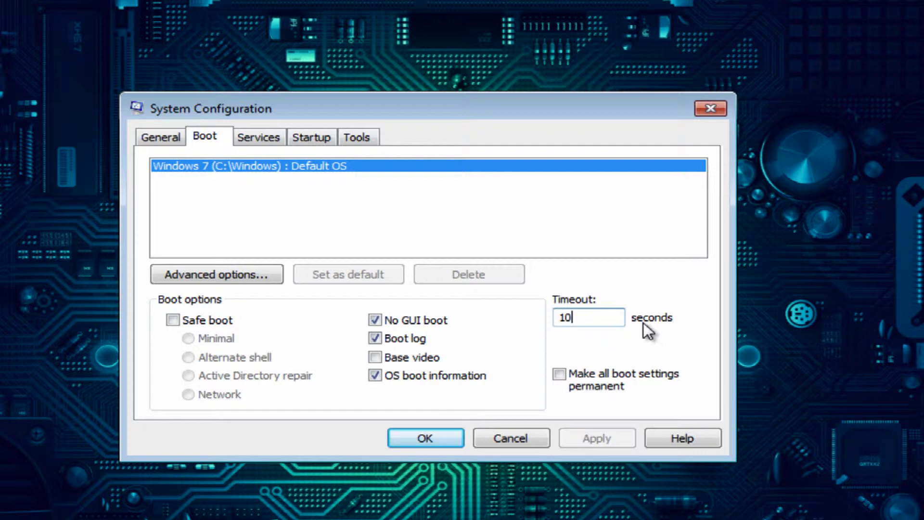
# Step: Set the number of processors to 8 in the advanced boot options and accept the dialog
pyautogui.click(223, 278)
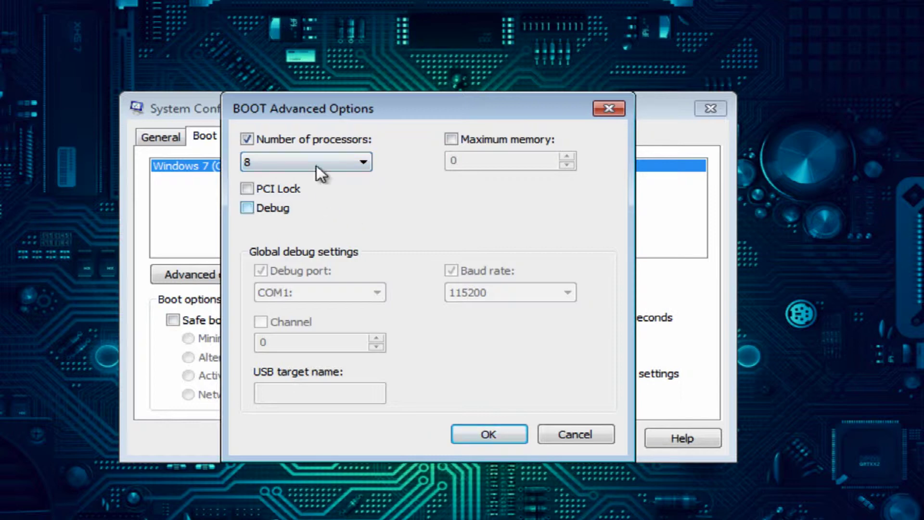
pyautogui.click(328, 158)
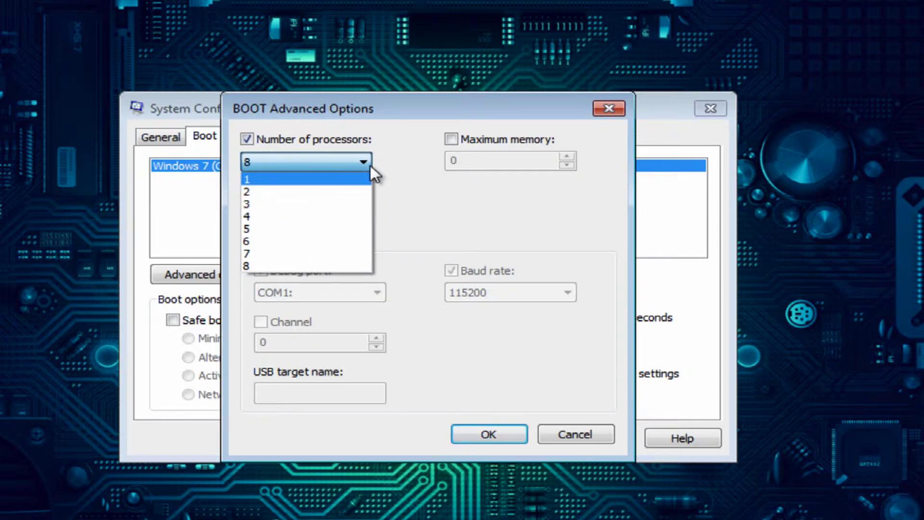
pyautogui.click(315, 265)
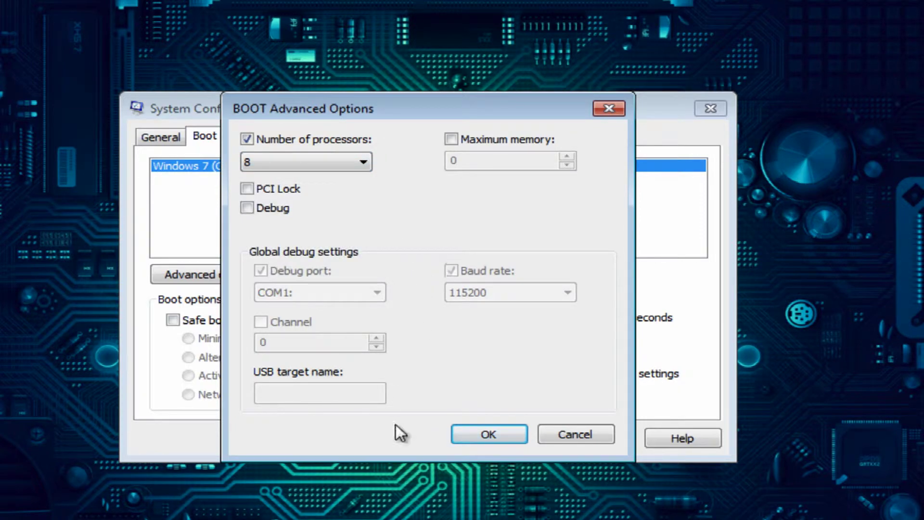
pyautogui.click(514, 435)
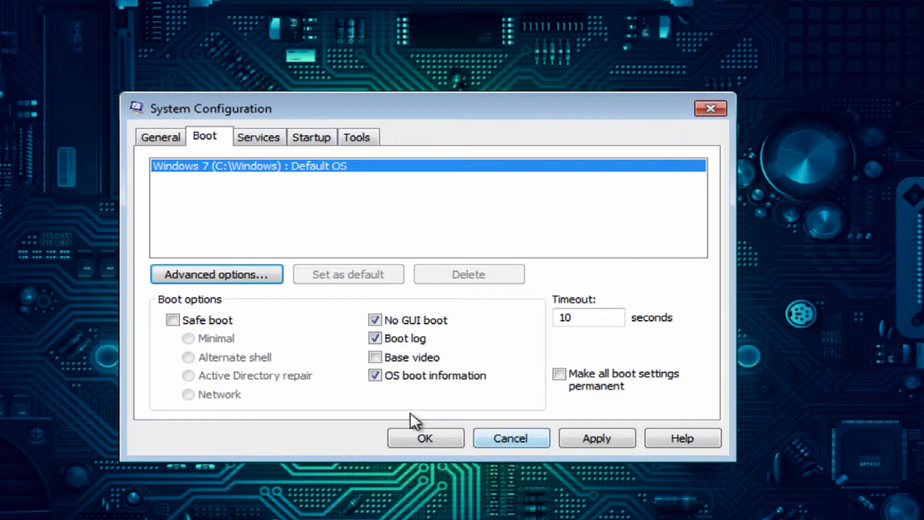
# Step: Look through the services list and the list of startup items in System Configuration
pyautogui.click(264, 134)
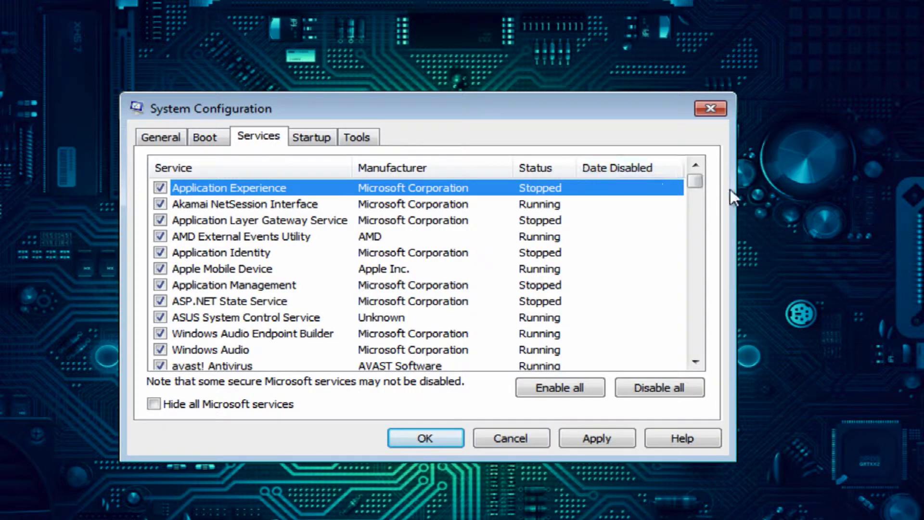
pyautogui.moveTo(699, 181)
pyautogui.mouseDown()
pyautogui.moveTo(678, 359)
pyautogui.moveTo(665, 231)
pyautogui.moveTo(703, 175)
pyautogui.mouseUp()
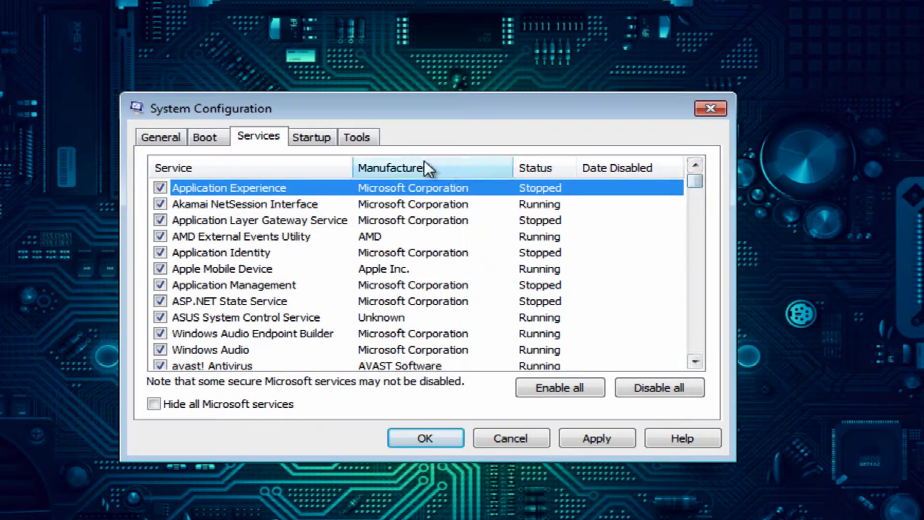
pyautogui.click(327, 141)
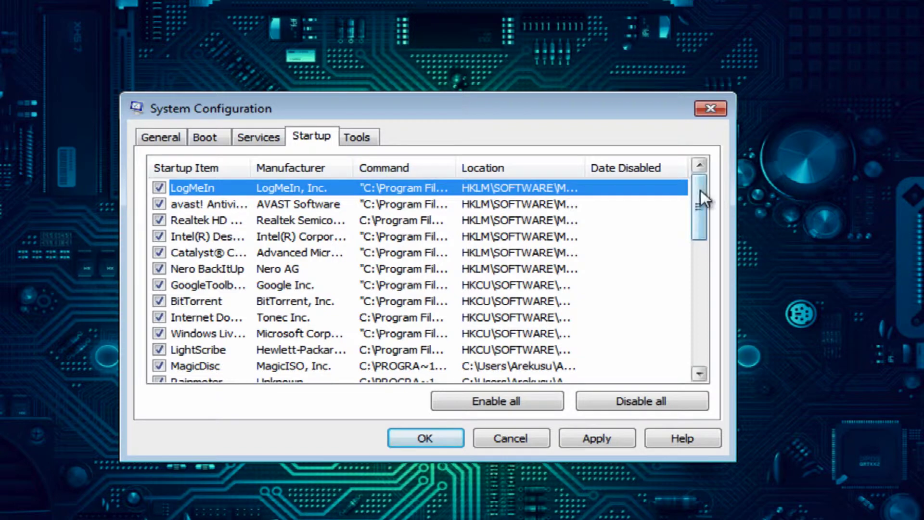
pyautogui.moveTo(699, 193); pyautogui.dragTo(703, 420)
pyautogui.moveTo(691, 327); pyautogui.dragTo(701, 208)
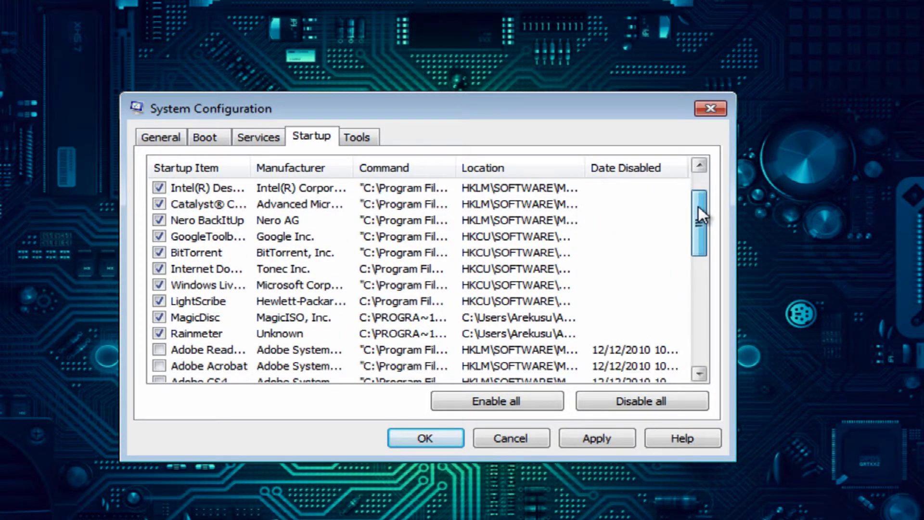
# Step: Disable the Rainmeter, MagicDisc, LightScribe and Windows Live startup items
pyautogui.click(159, 334)
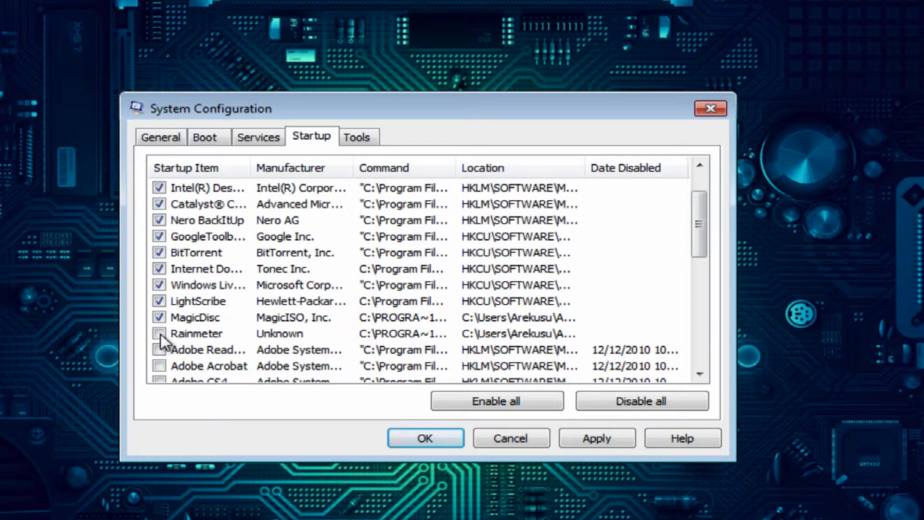
pyautogui.click(159, 317)
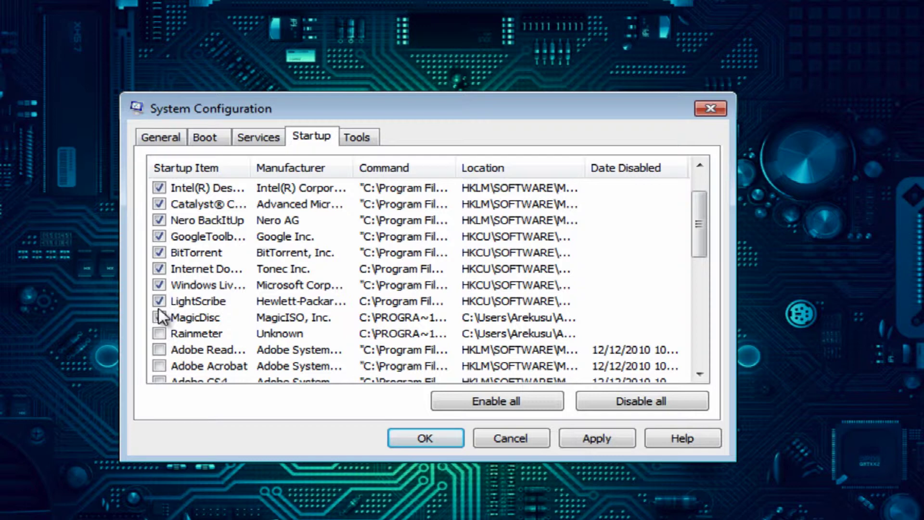
pyautogui.click(160, 302)
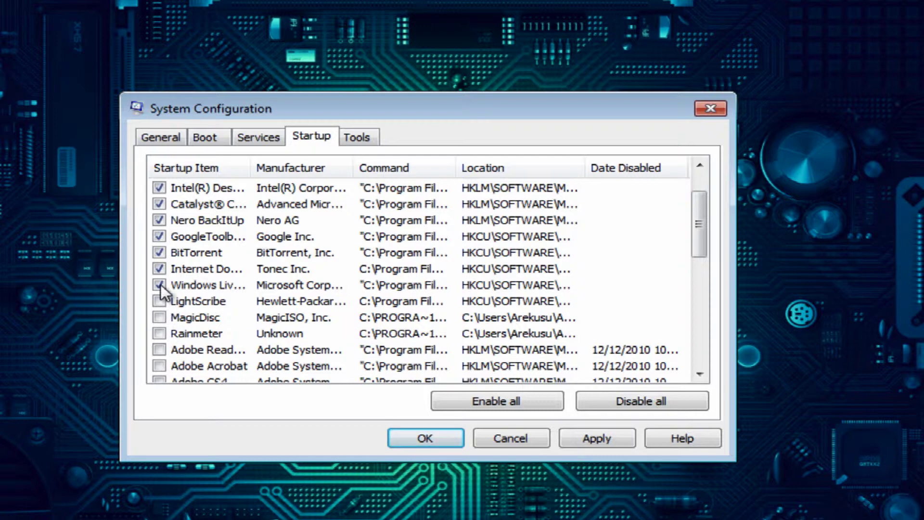
pyautogui.click(160, 285)
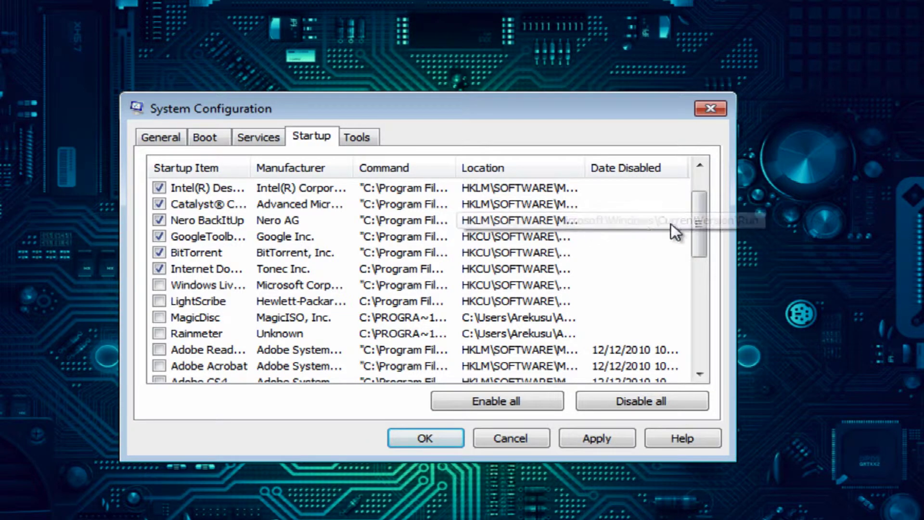
# Step: Widen the Startup Item and Command columns to examine the startup programs' file paths, and narrow the Command column again
pyautogui.moveTo(702, 239); pyautogui.dragTo(684, 267)
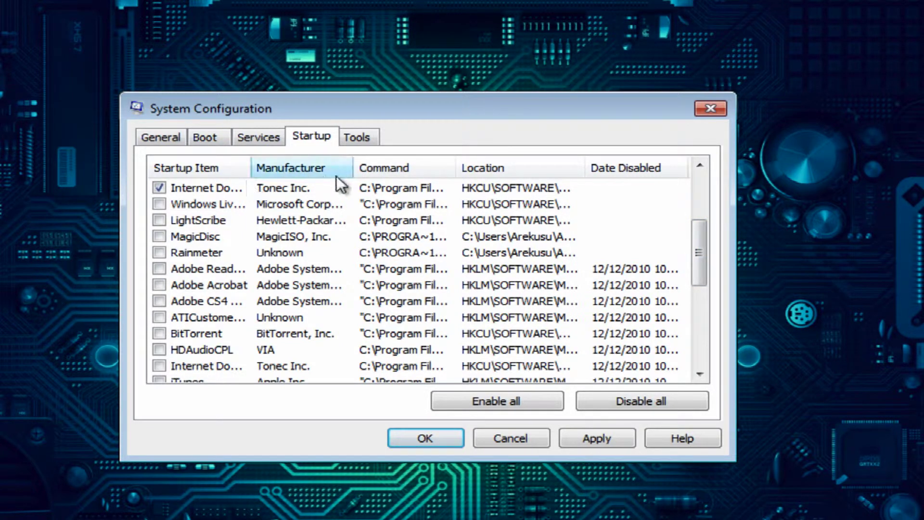
pyautogui.moveTo(248, 169); pyautogui.dragTo(262, 214)
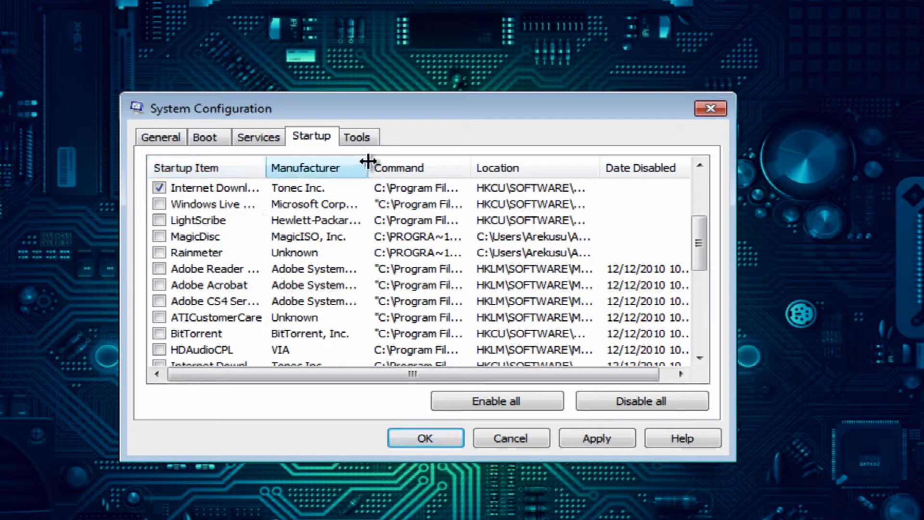
pyautogui.moveTo(472, 172); pyautogui.dragTo(695, 179)
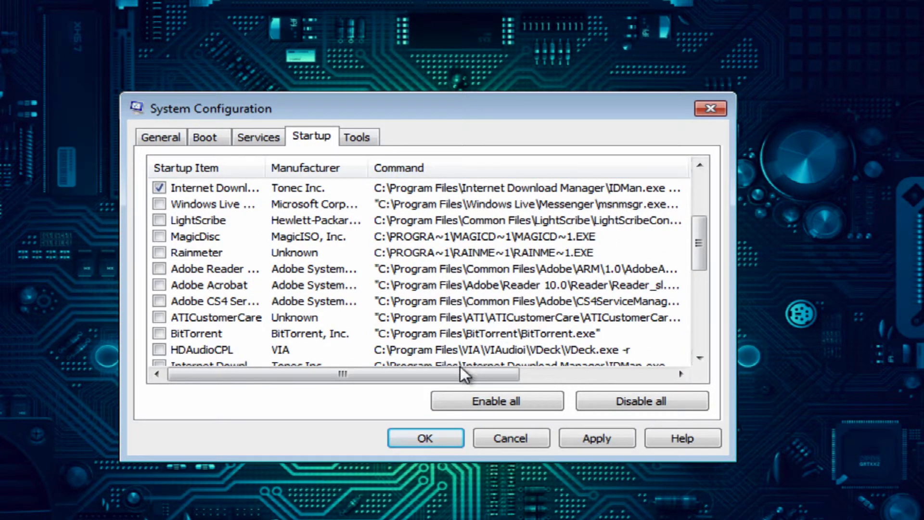
pyautogui.moveTo(461, 374); pyautogui.dragTo(517, 374)
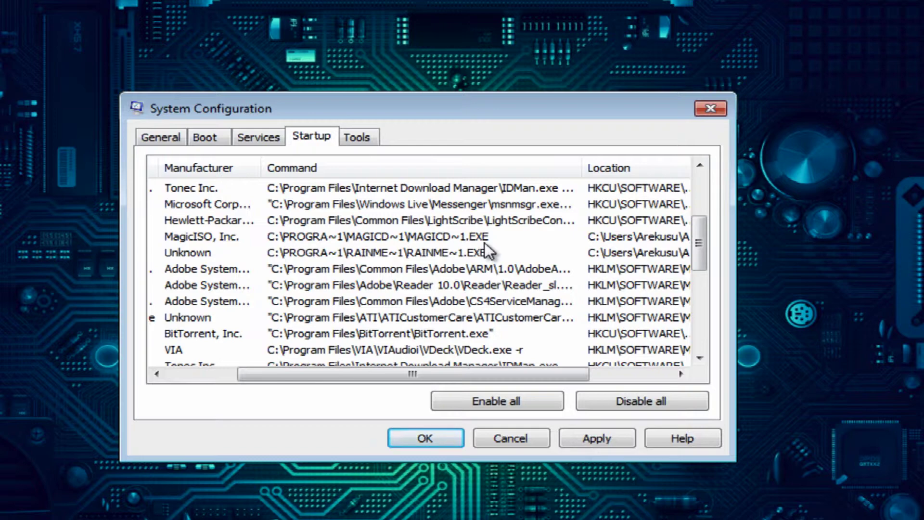
pyautogui.moveTo(580, 168); pyautogui.dragTo(486, 204)
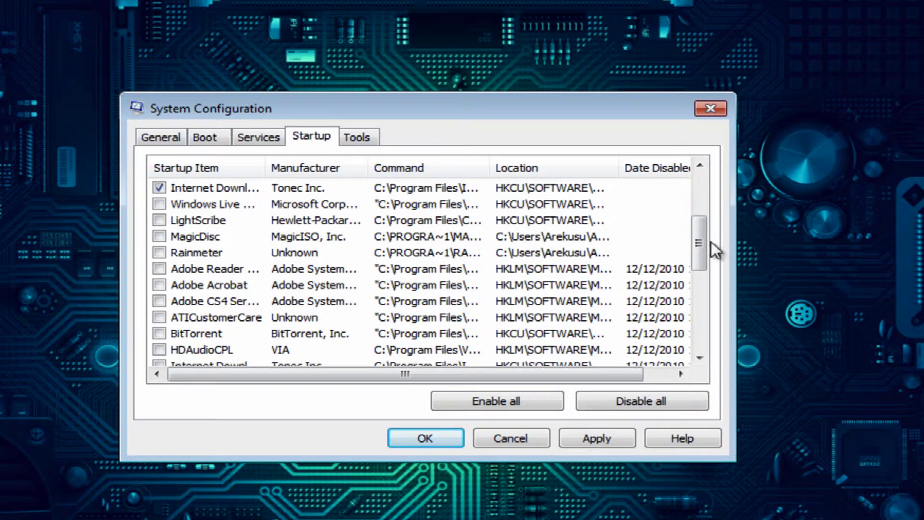
pyautogui.moveTo(703, 248); pyautogui.dragTo(701, 146)
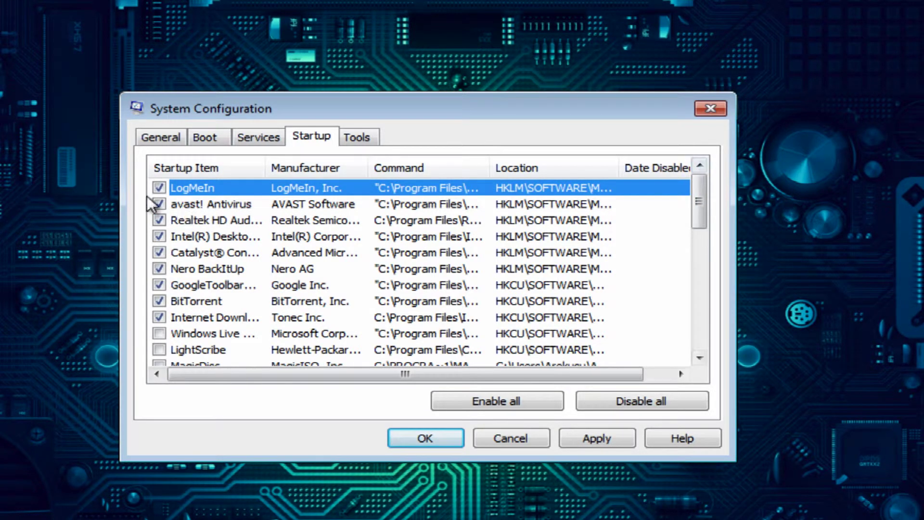
pyautogui.click(159, 251)
pyautogui.click(360, 140)
pyautogui.click(324, 136)
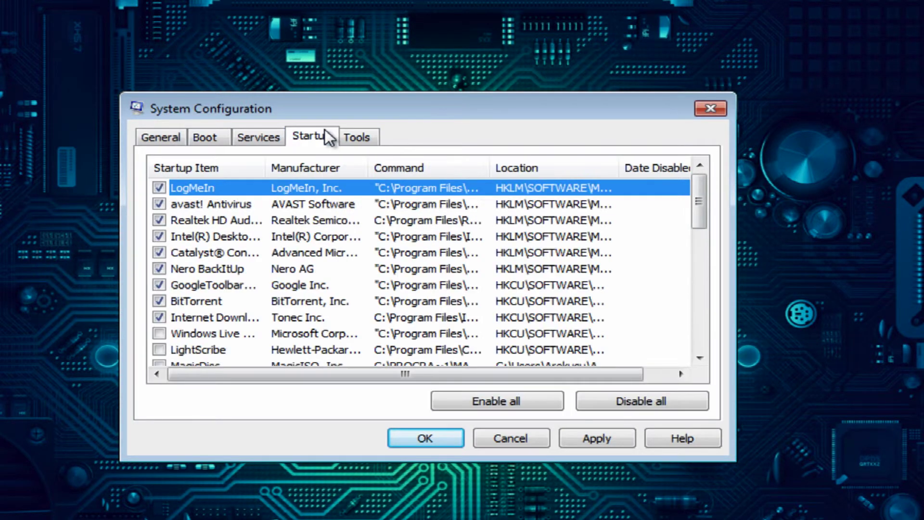
# Step: Launch the Change UAC Settings tool from System Configuration's list of tools
pyautogui.click(365, 139)
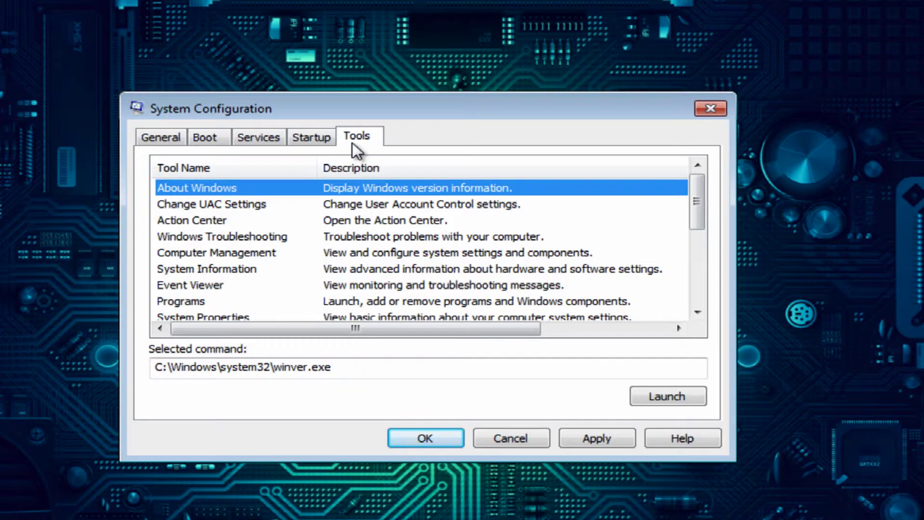
pyautogui.click(221, 205)
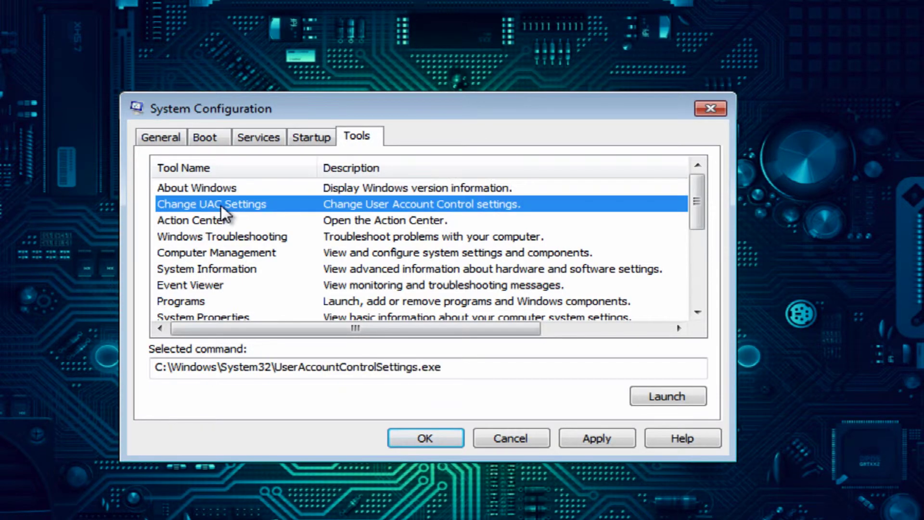
pyautogui.click(676, 396)
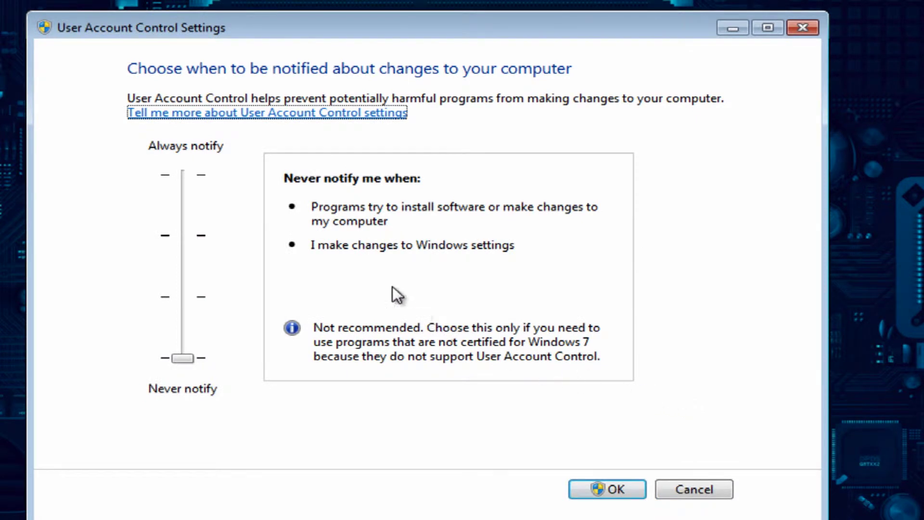
# Step: Set the User Account Control notification level to Never notify and accept the setting
pyautogui.moveTo(187, 358); pyautogui.dragTo(204, 242)
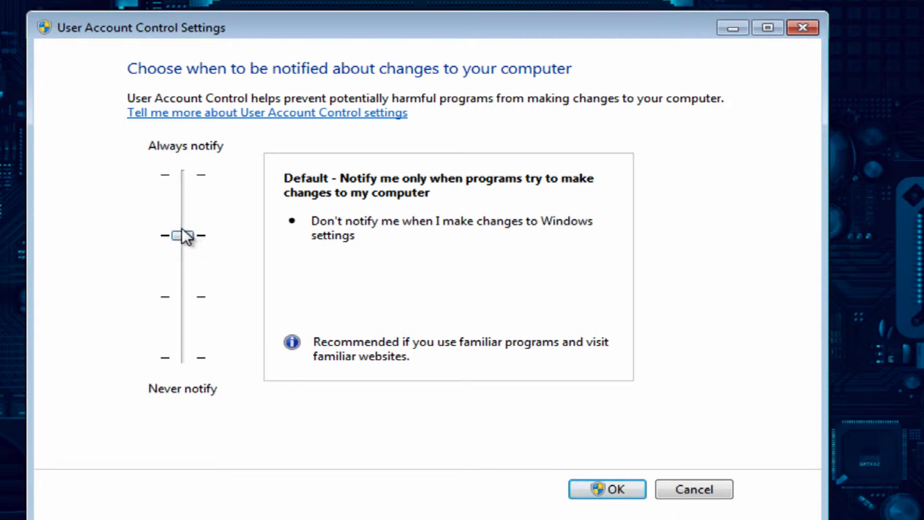
pyautogui.moveTo(181, 236); pyautogui.dragTo(187, 362)
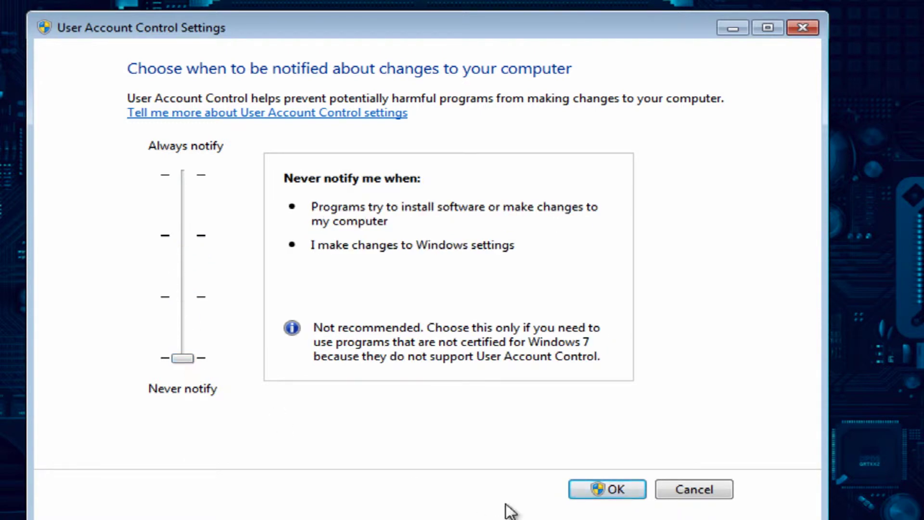
pyautogui.click(593, 490)
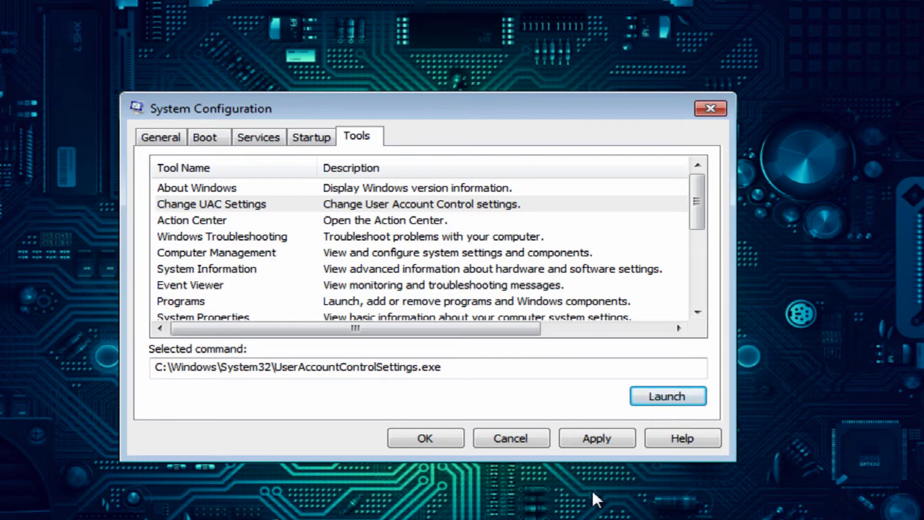
# Step: Apply the System Configuration changes, close the dialog and exit without restarting the computer
pyautogui.click(575, 436)
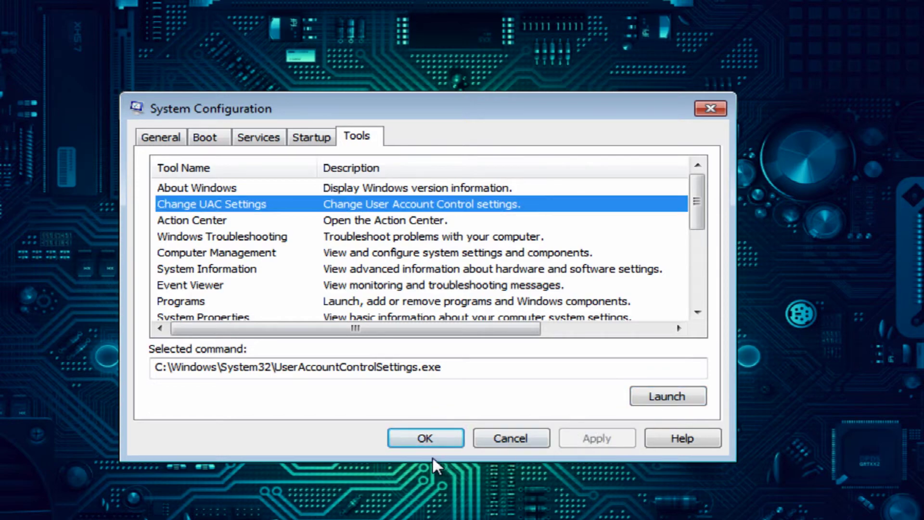
pyautogui.click(418, 437)
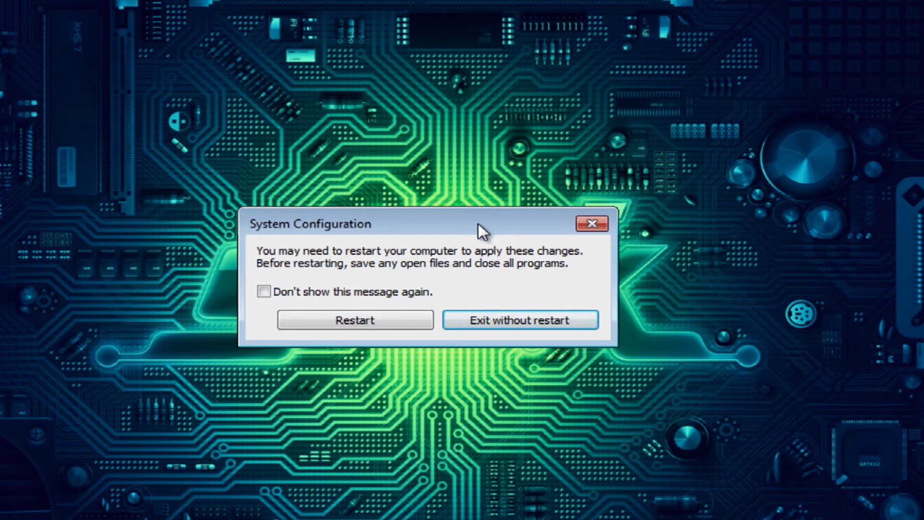
pyautogui.click(553, 322)
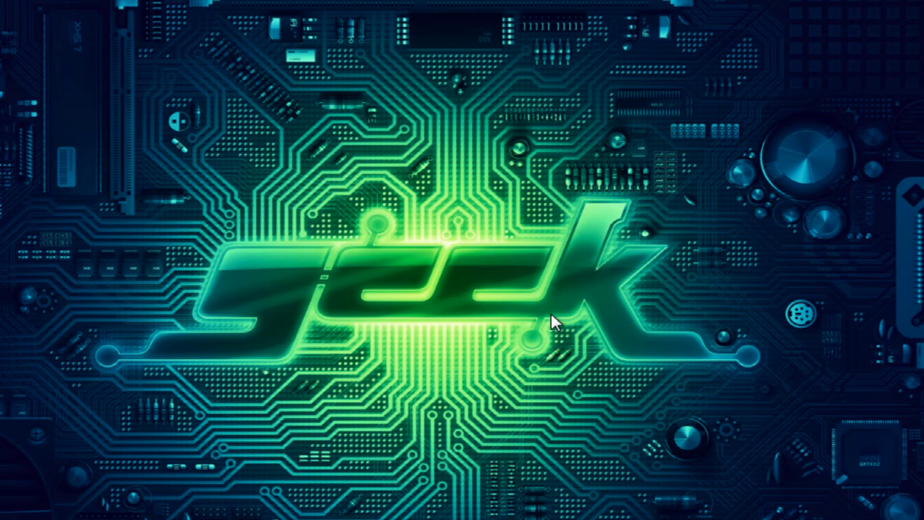